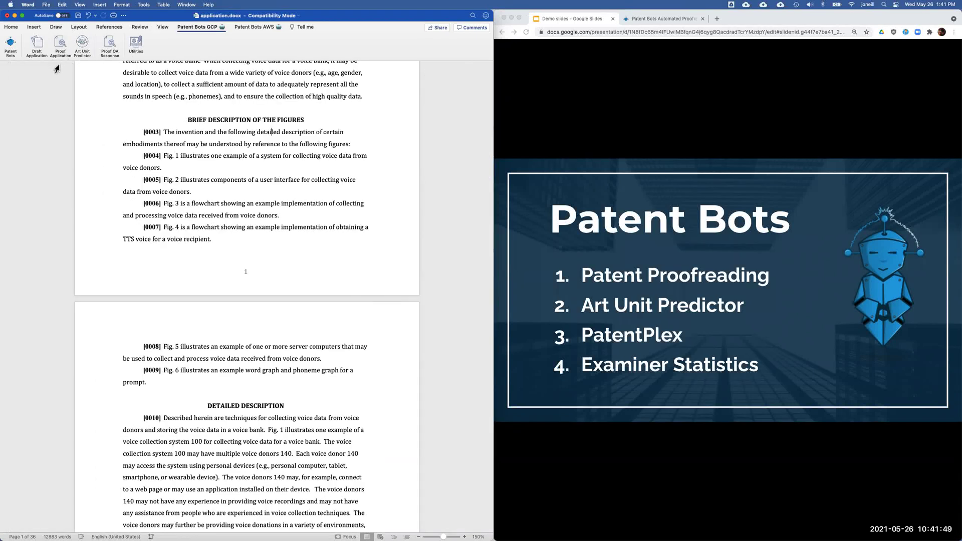
- Open the Patent Bots Proof Application pane and widen the Word window and the pane
{"action": "left_click", "coordinate": [60, 48]}
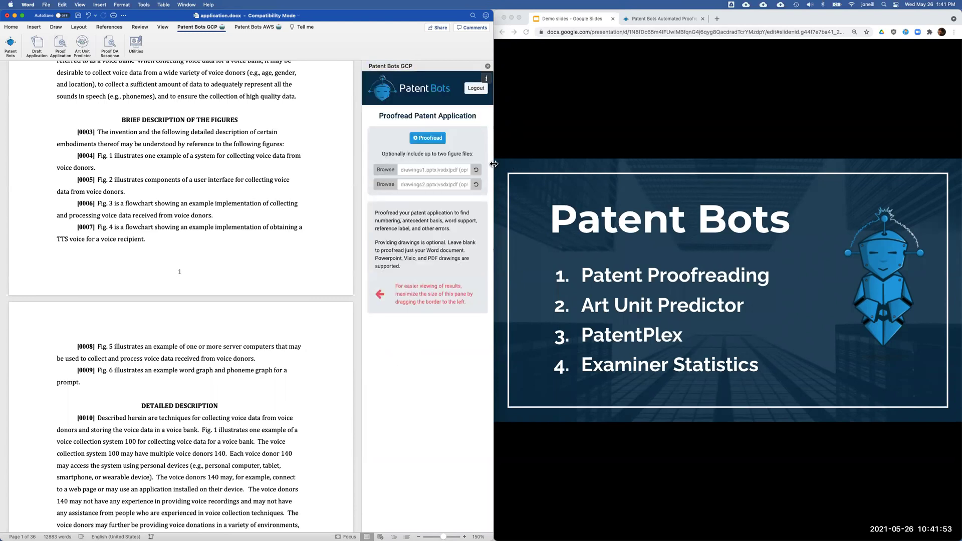
{"action": "left_click_drag", "start_coordinate": [495, 164], "coordinate": [697, 165]}
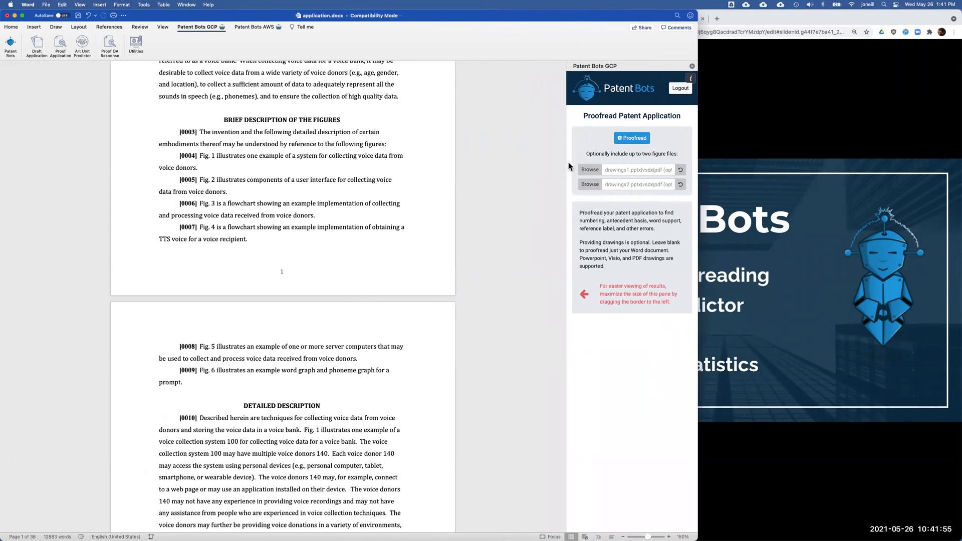
{"action": "left_click_drag", "start_coordinate": [565, 161], "coordinate": [313, 153]}
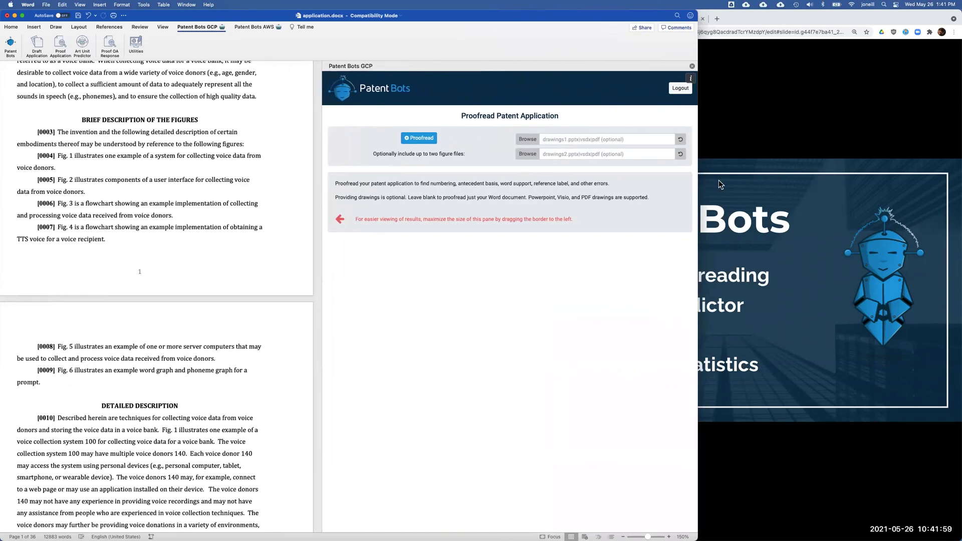
{"action": "left_click_drag", "start_coordinate": [698, 184], "coordinate": [749, 184]}
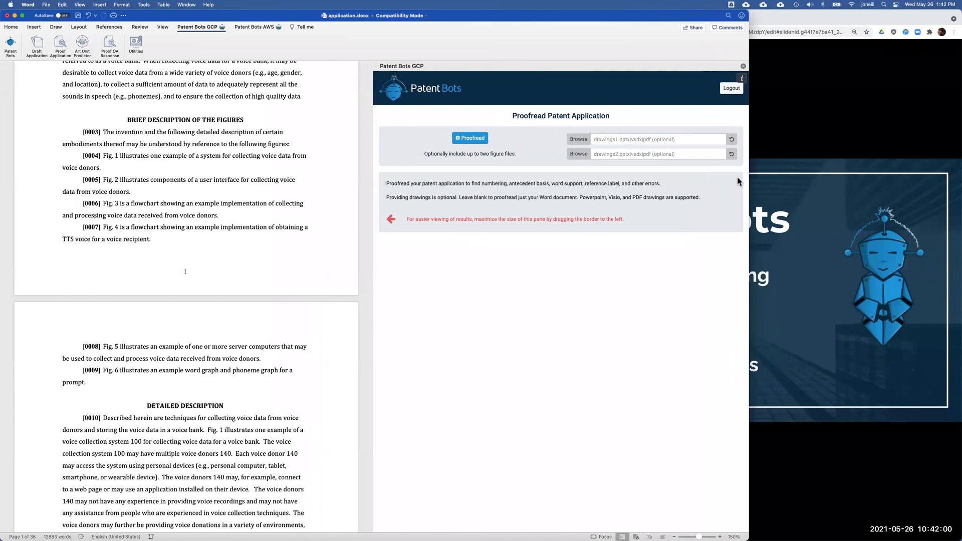
- Run Proofread and browse the Numbering, Word Support, Phrase Support and Ref. Labels results
{"action": "left_click", "coordinate": [474, 139]}
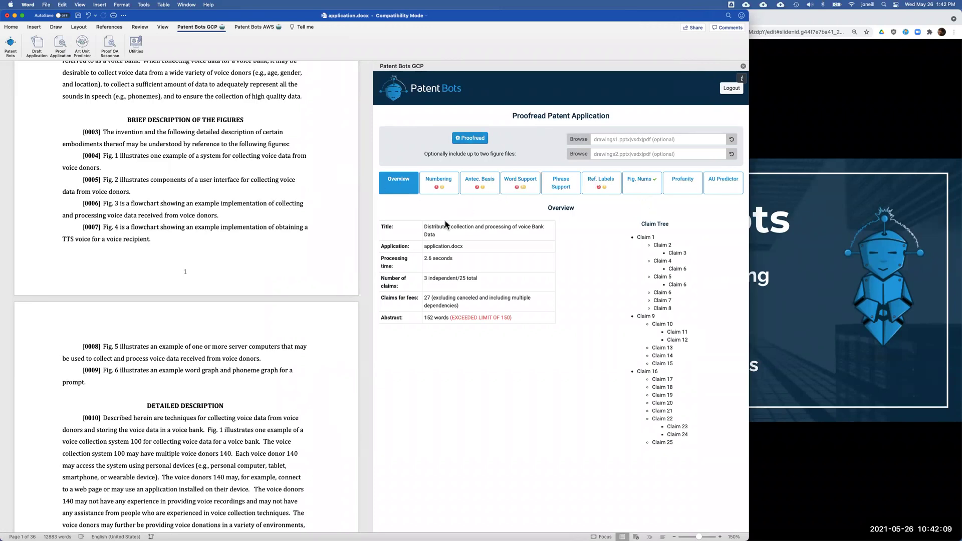
{"action": "left_click", "coordinate": [439, 184]}
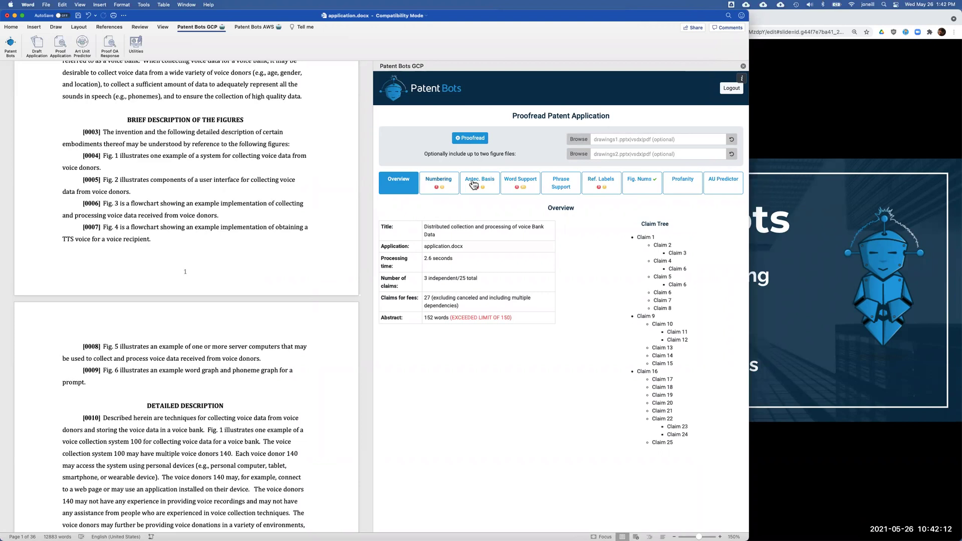
{"action": "left_click", "coordinate": [509, 184]}
{"action": "left_click", "coordinate": [561, 183]}
{"action": "left_click", "coordinate": [601, 183]}
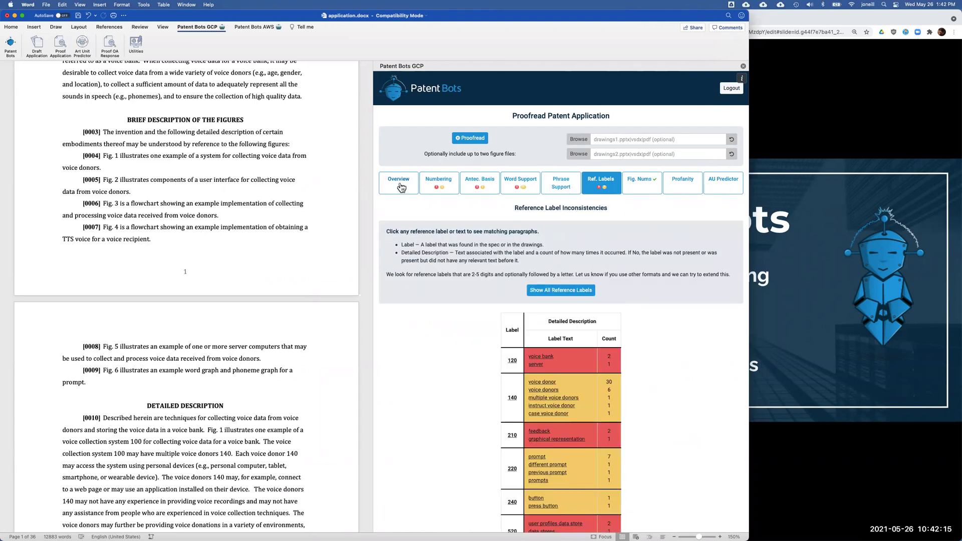
{"action": "left_click", "coordinate": [401, 187]}
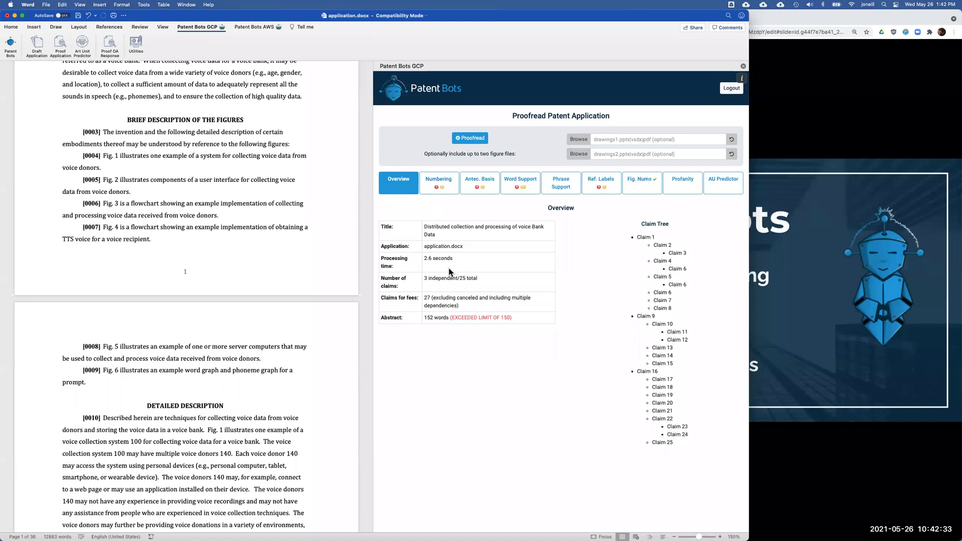
- On Overview, highlight the 152-word abstract warning, the summary rows and the claim tree
{"action": "double_click", "coordinate": [430, 316]}
{"action": "left_click", "coordinate": [479, 315], "text": "shift"}
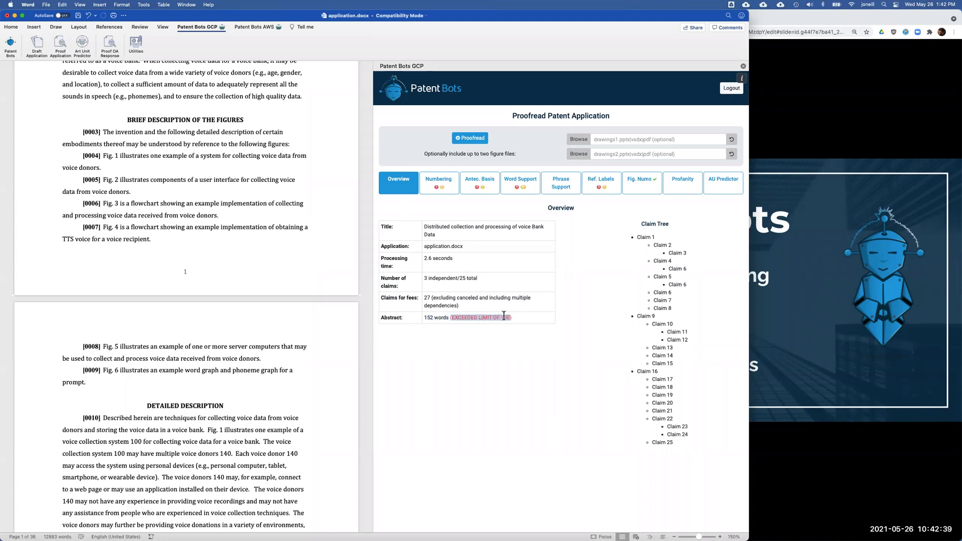
{"action": "left_click", "coordinate": [497, 341]}
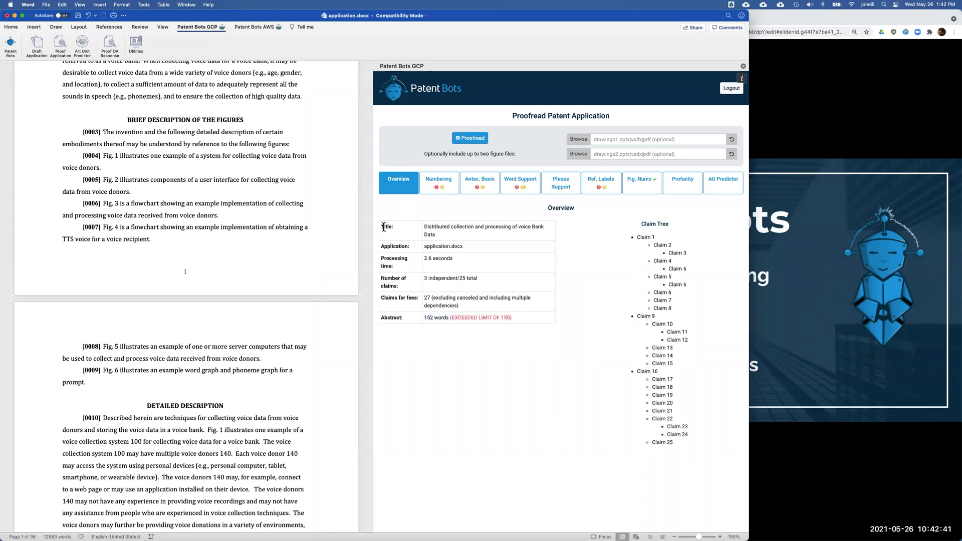
{"action": "left_click_drag", "start_coordinate": [388, 230], "coordinate": [546, 304]}
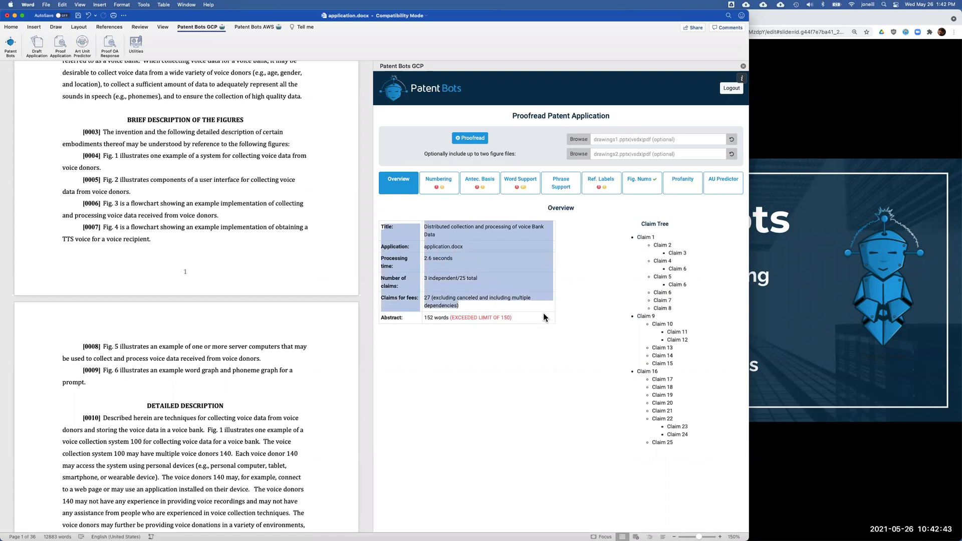
{"action": "left_click", "coordinate": [548, 329]}
{"action": "left_click_drag", "start_coordinate": [633, 241], "coordinate": [674, 448]}
{"action": "left_click", "coordinate": [545, 389]}
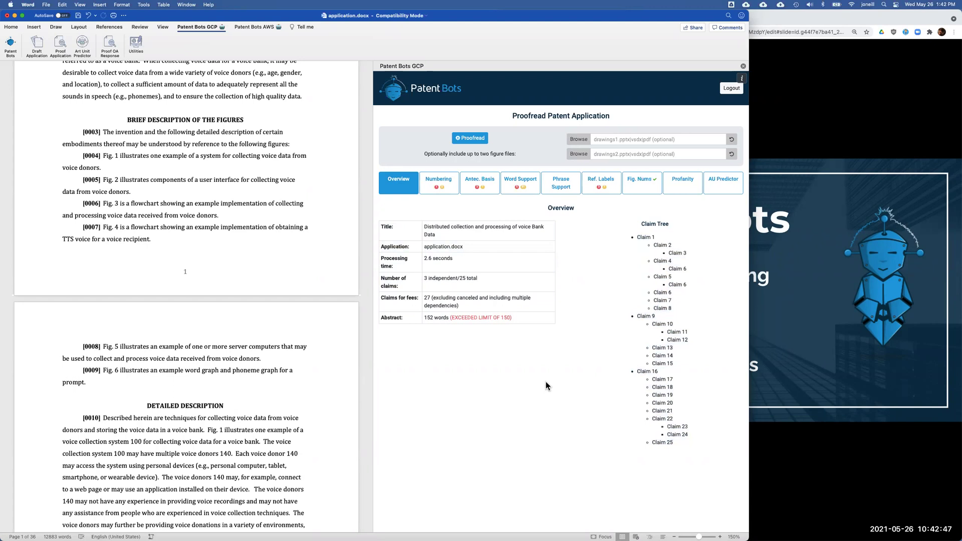
- Review claim 3's type-mismatch warning: 'system' depends on method claim 2
{"action": "left_click", "coordinate": [443, 185]}
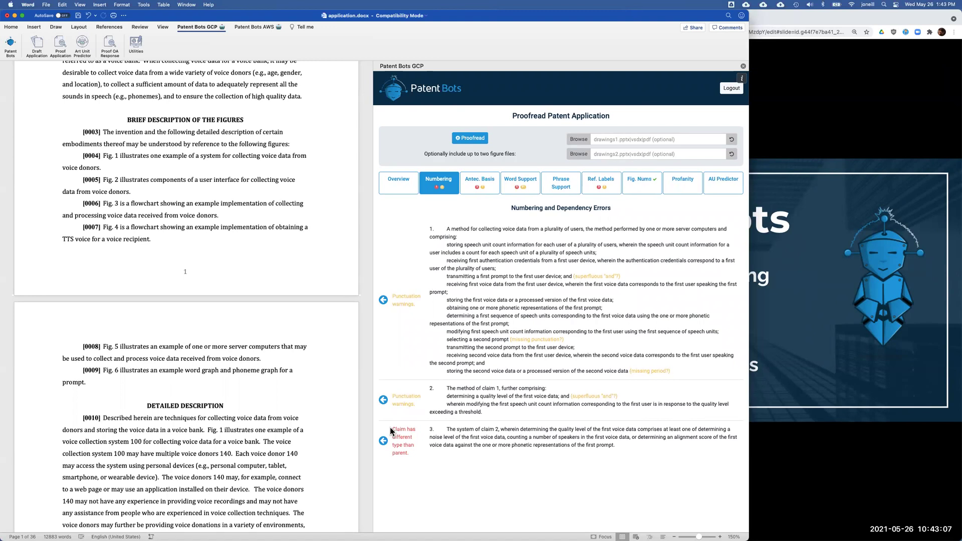
{"action": "left_click_drag", "start_coordinate": [390, 427], "coordinate": [415, 457]}
{"action": "left_click", "coordinate": [426, 438]}
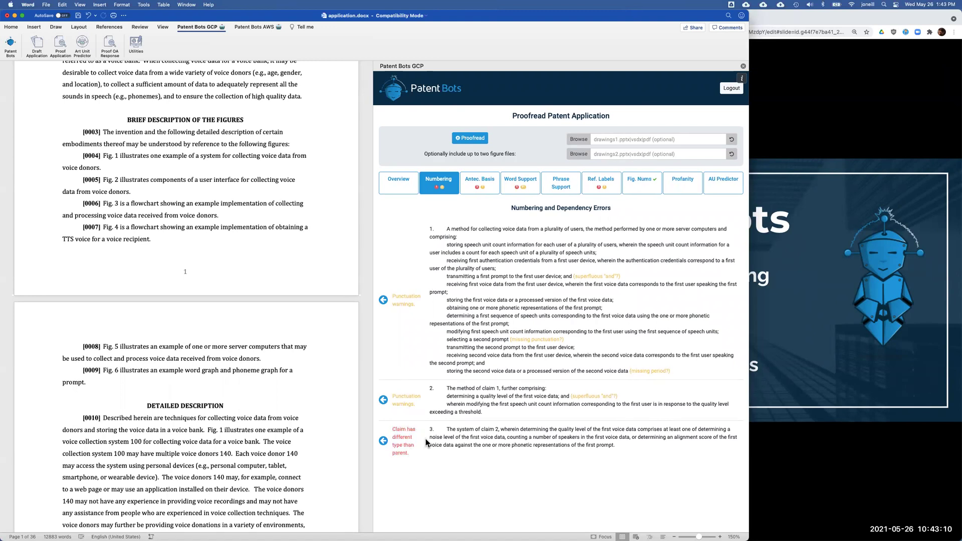
{"action": "double_click", "coordinate": [464, 429]}
{"action": "double_click", "coordinate": [469, 389]}
{"action": "double_click", "coordinate": [466, 428]}
{"action": "left_click", "coordinate": [485, 436]}
- Jump to claim 3 in the document and replace 'system' with 'method'
{"action": "left_click", "coordinate": [382, 440]}
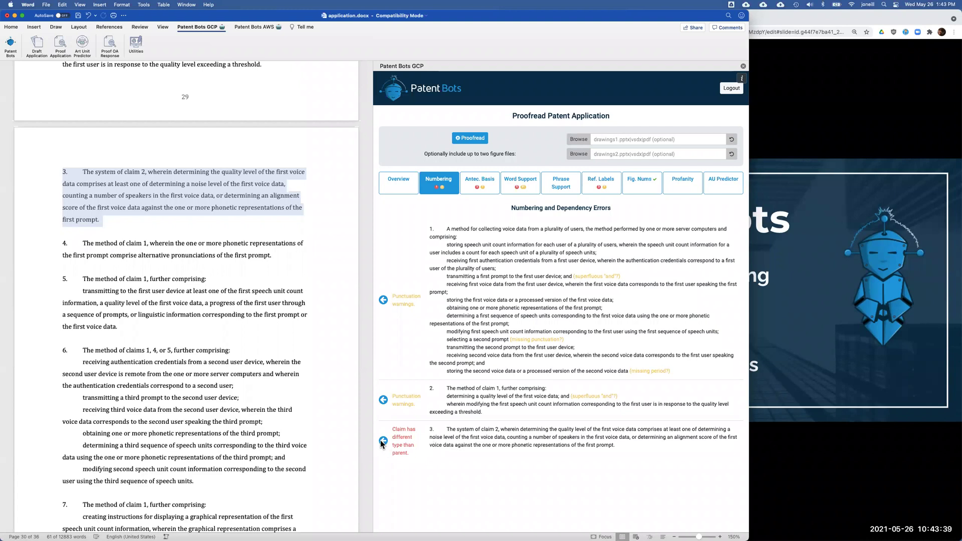
{"action": "scroll", "coordinate": [142, 235], "scroll_direction": "up", "scroll_amount": 3}
{"action": "left_click", "coordinate": [141, 235]}
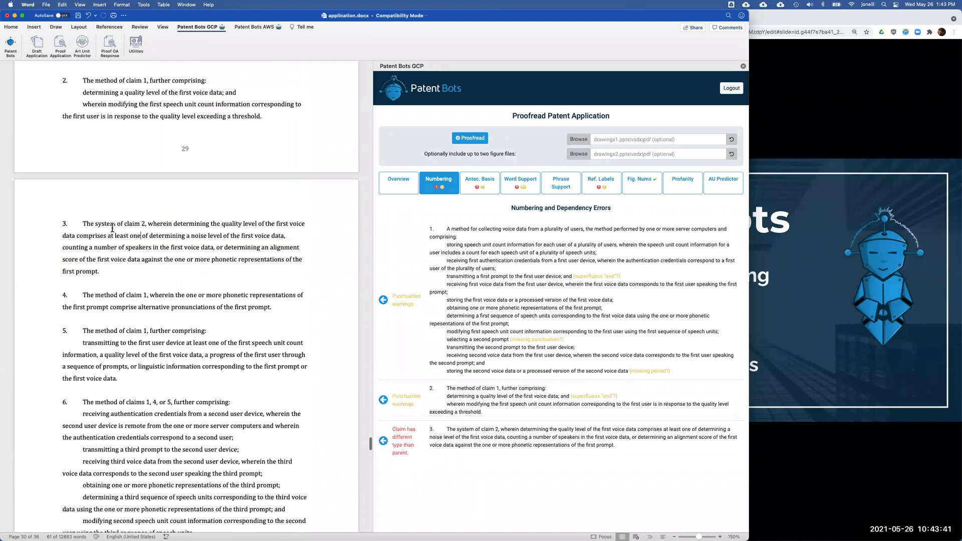
{"action": "double_click", "coordinate": [106, 224]}
{"action": "type", "text": "me"}
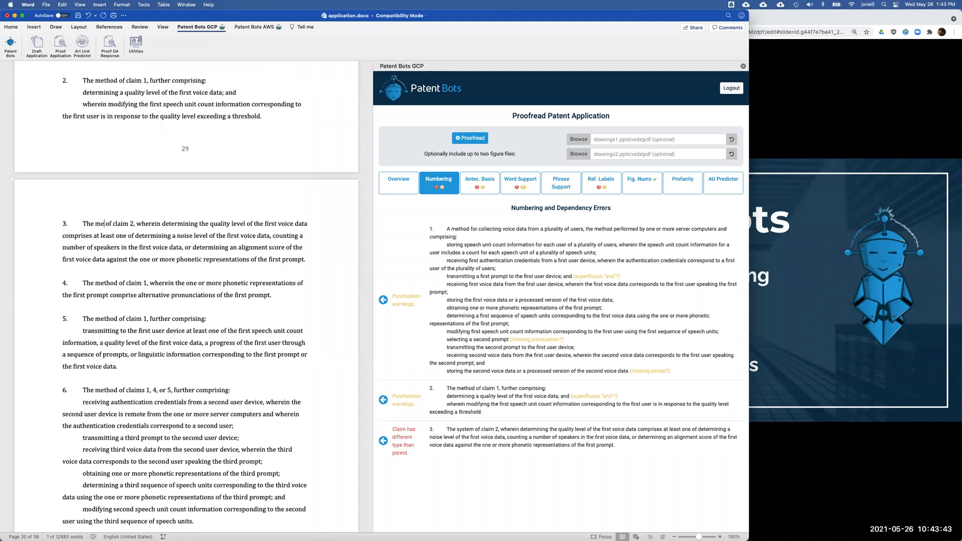
{"action": "type", "text": "thod"}
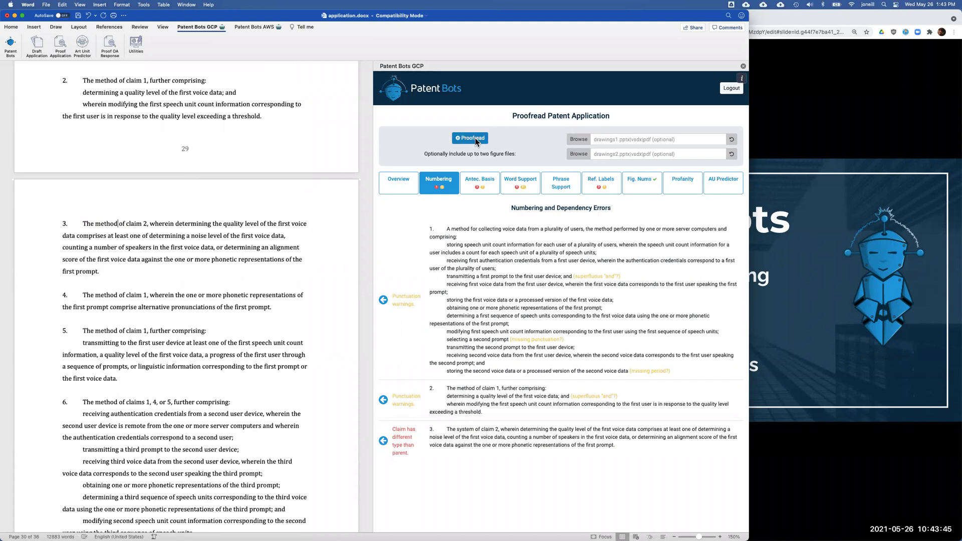
- Rerun Proofread to confirm claim 3 is no longer flagged
{"action": "left_click", "coordinate": [475, 137]}
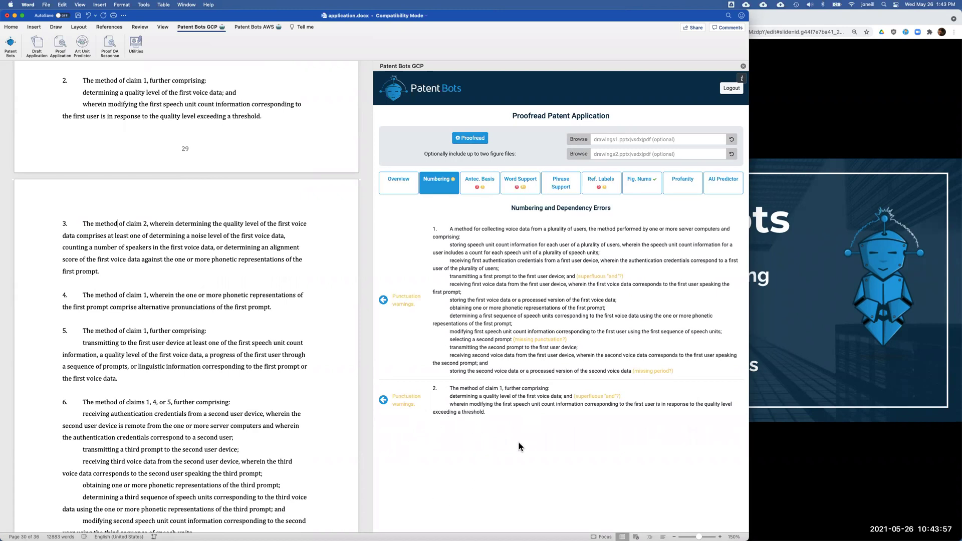
- Show Antecedent Basis Errors and scroll through the matched, partial and unmatched claim phrases
{"action": "left_click", "coordinate": [483, 182]}
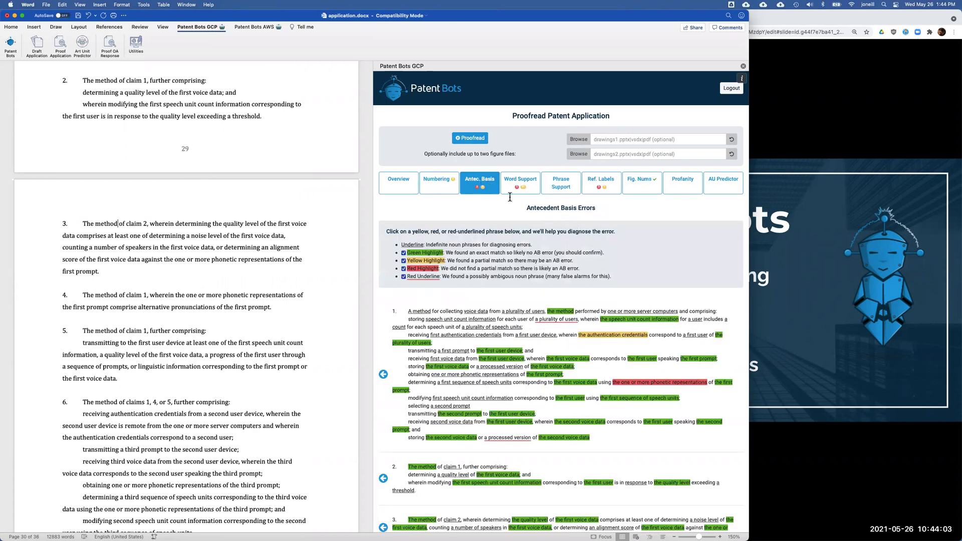
{"action": "scroll", "coordinate": [506, 233], "scroll_direction": "down", "scroll_amount": 2}
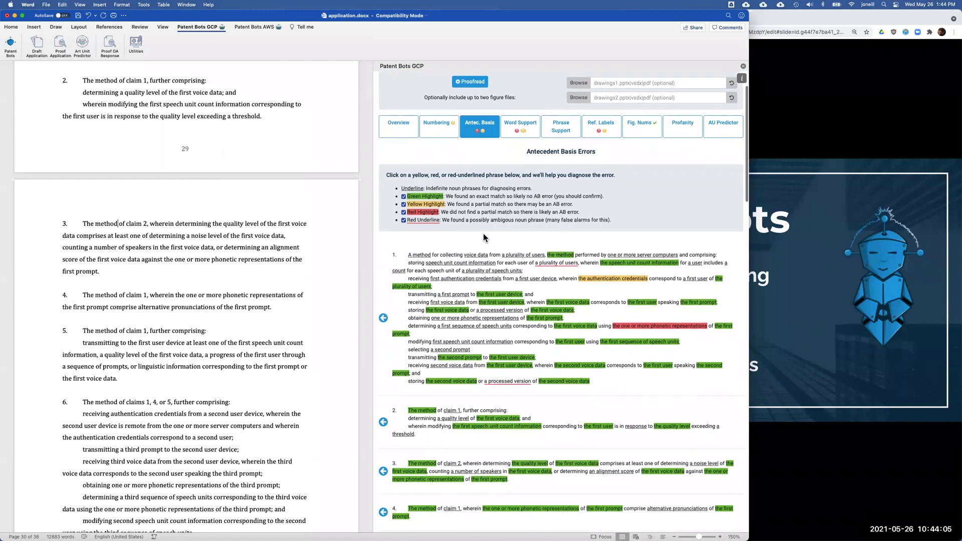
{"action": "scroll", "coordinate": [489, 235], "scroll_direction": "down", "scroll_amount": 1}
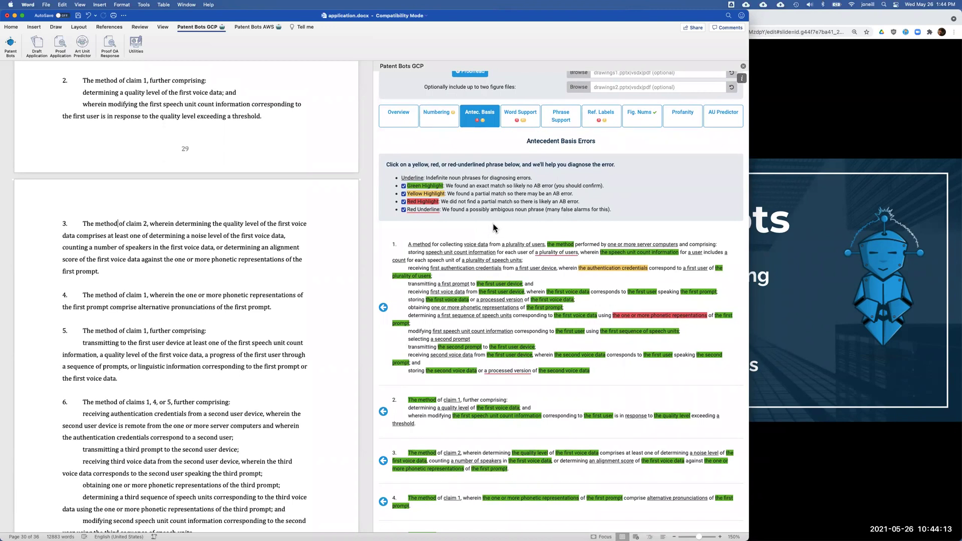
{"action": "scroll", "coordinate": [493, 224], "scroll_direction": "down", "scroll_amount": 1}
{"action": "scroll", "coordinate": [493, 224], "scroll_direction": "down", "scroll_amount": 3}
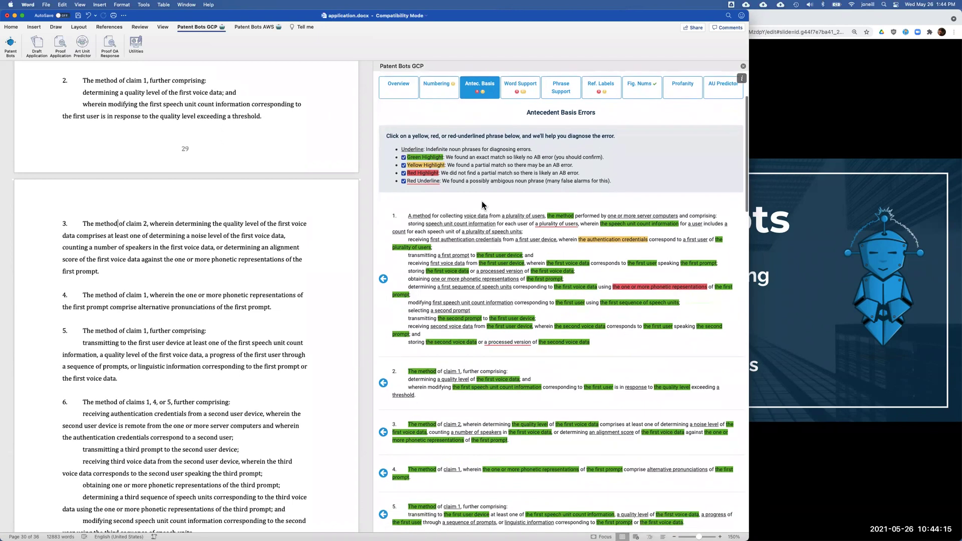